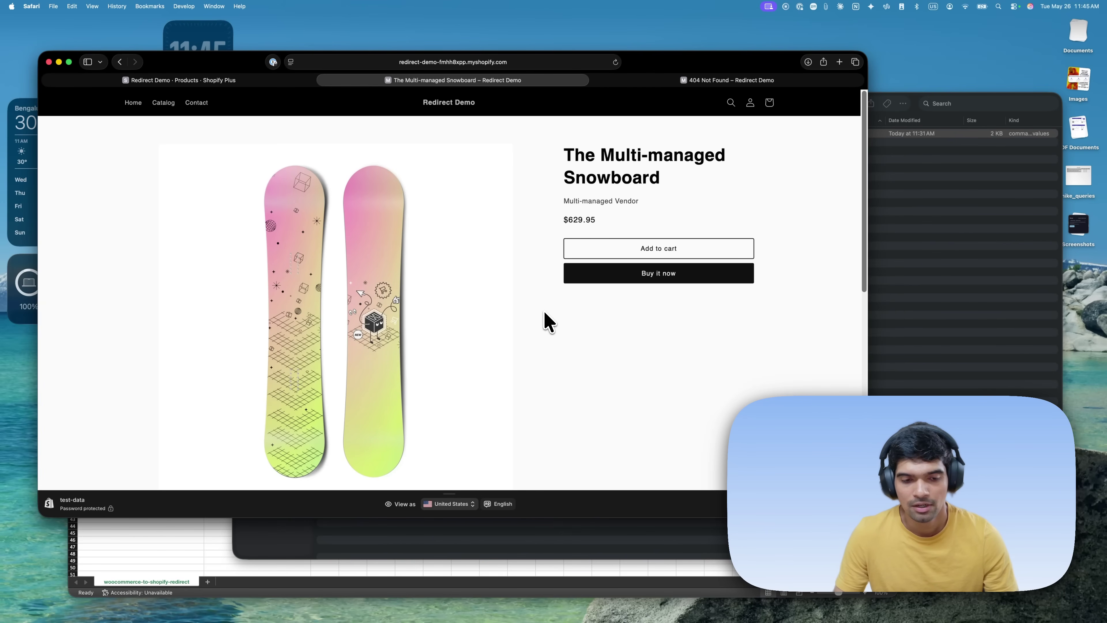
Compare the full web addresses of the storefront's 404 page and The Multi-managed Snowboard product page
left_click(658, 81)
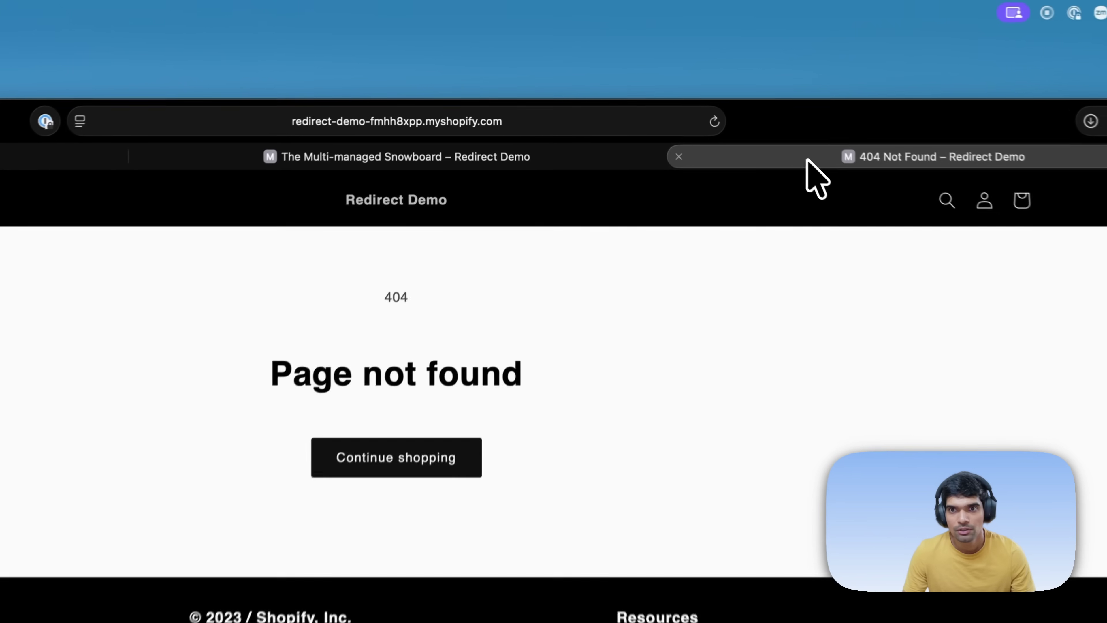
left_click(448, 124)
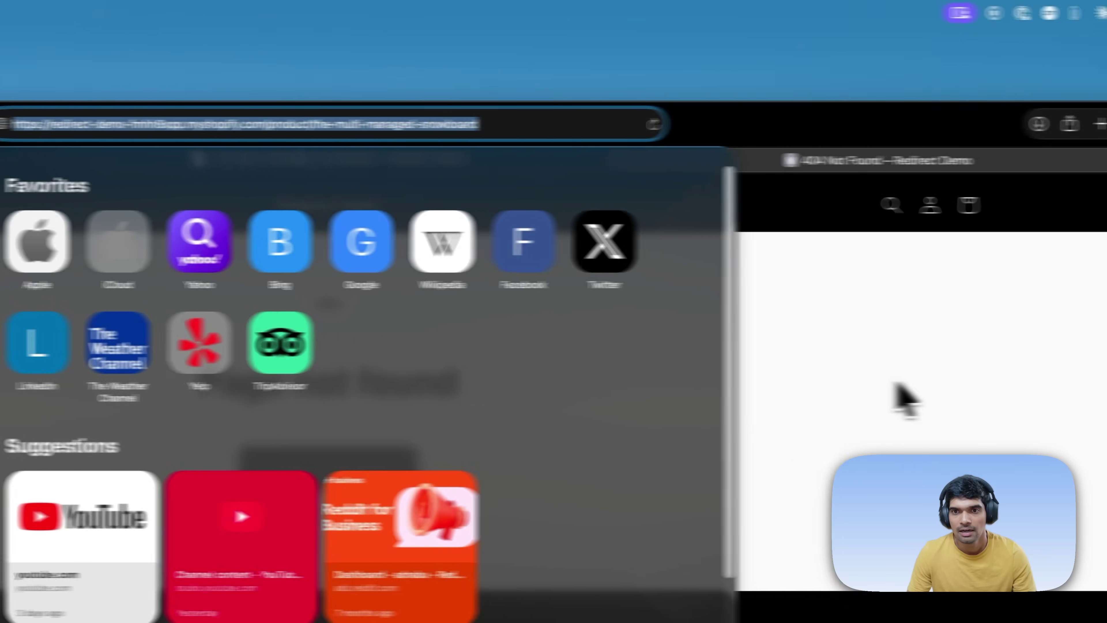
left_click(1035, 399)
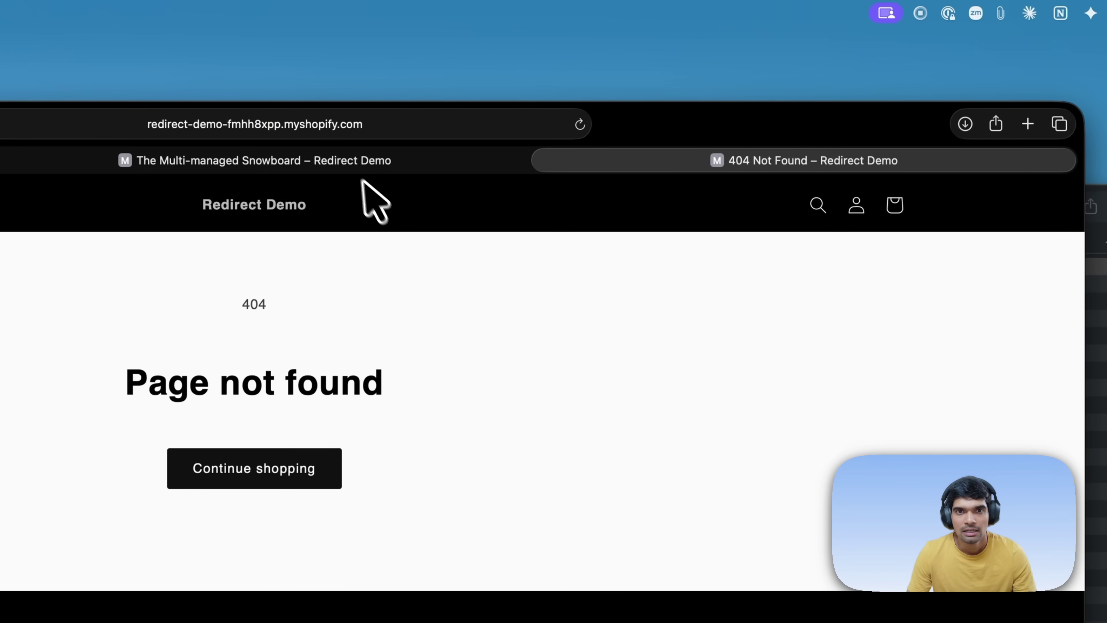
left_click(353, 162)
left_click(335, 127)
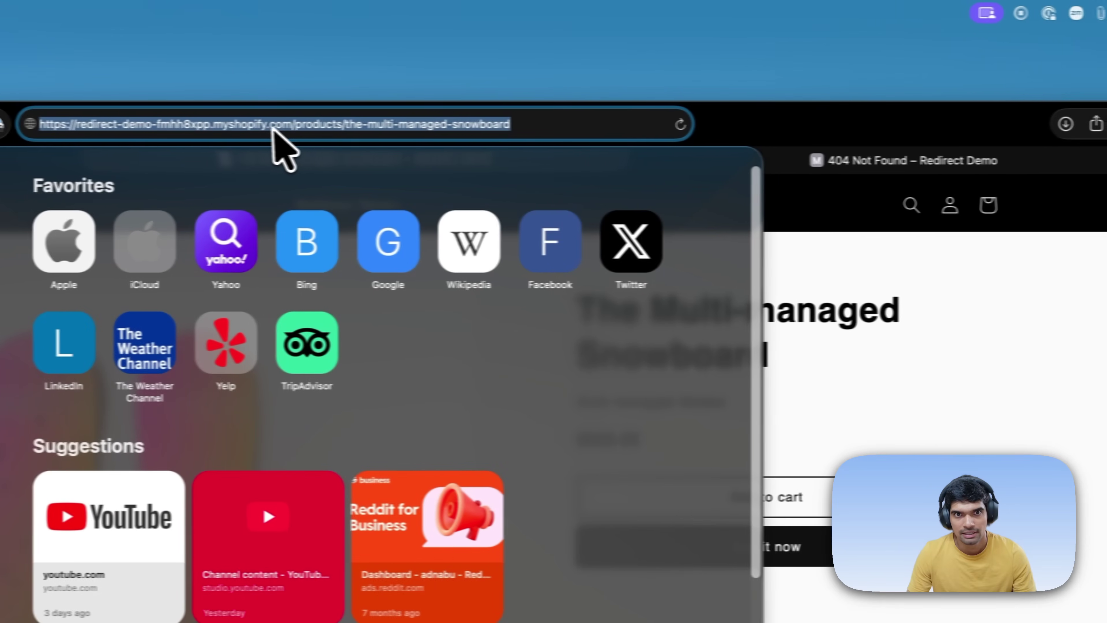
left_click(1029, 371)
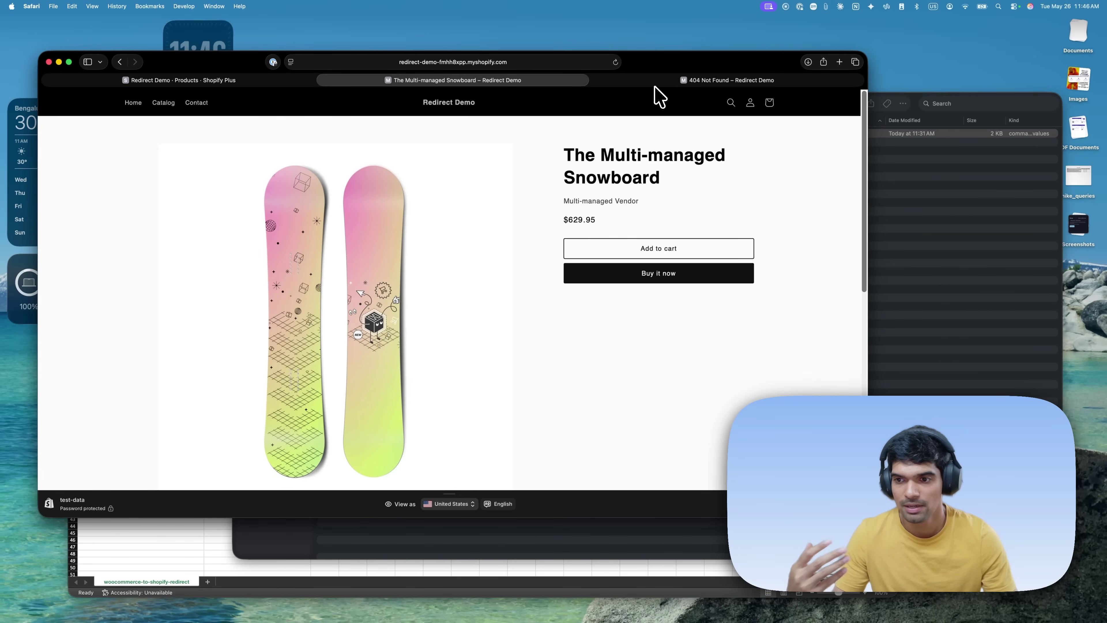
left_click(657, 85)
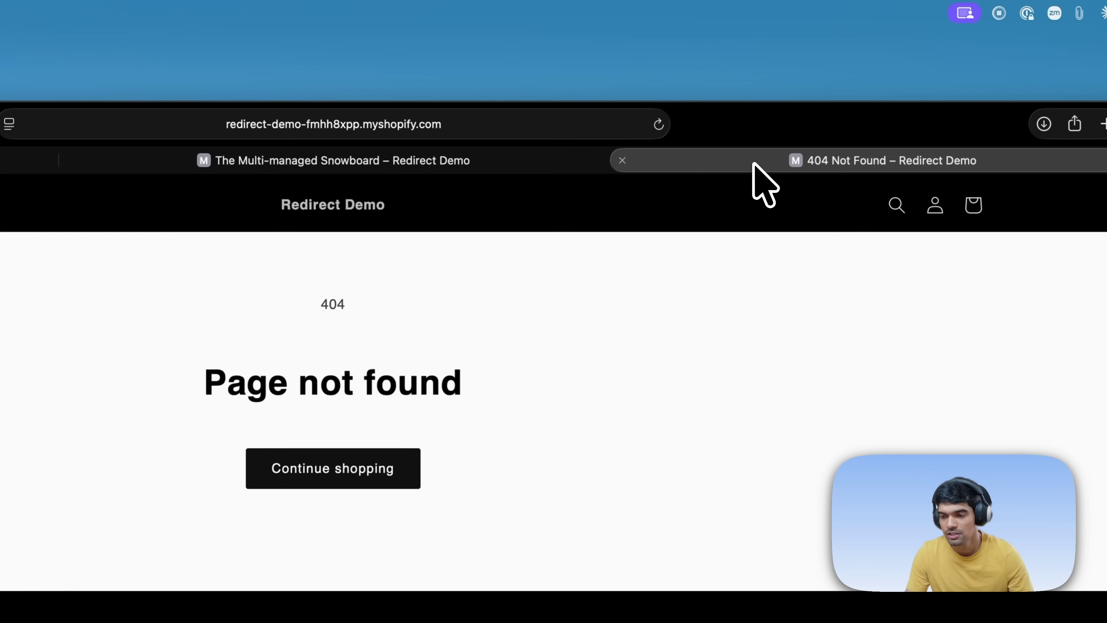
left_click(444, 166)
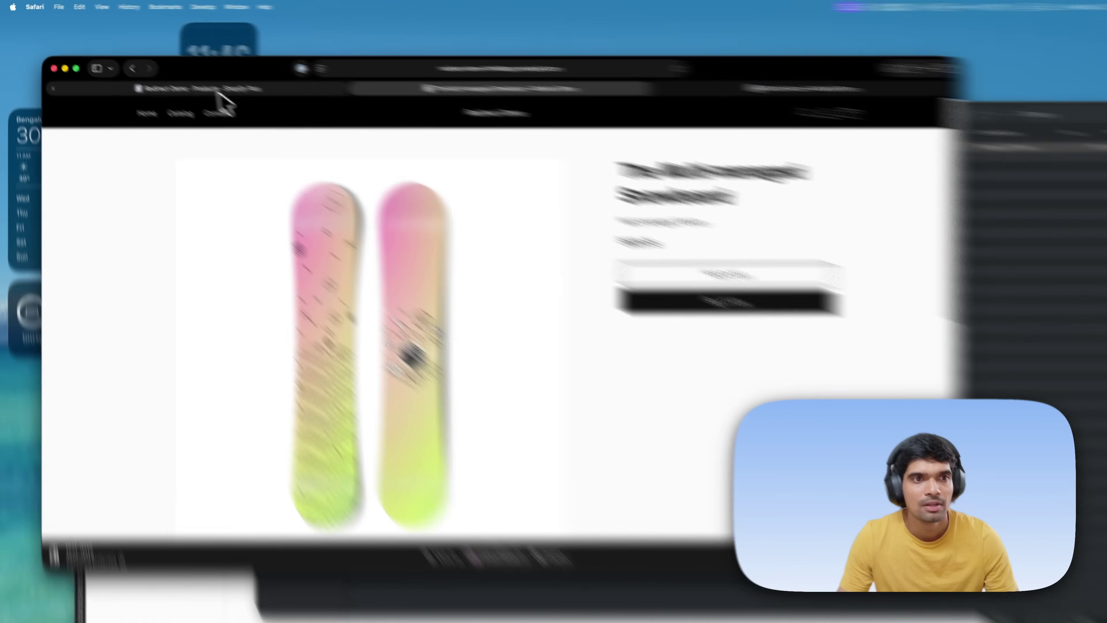
Open the URL redirects page in the Redirect Demo store admin and start a redirect import
left_click(190, 79)
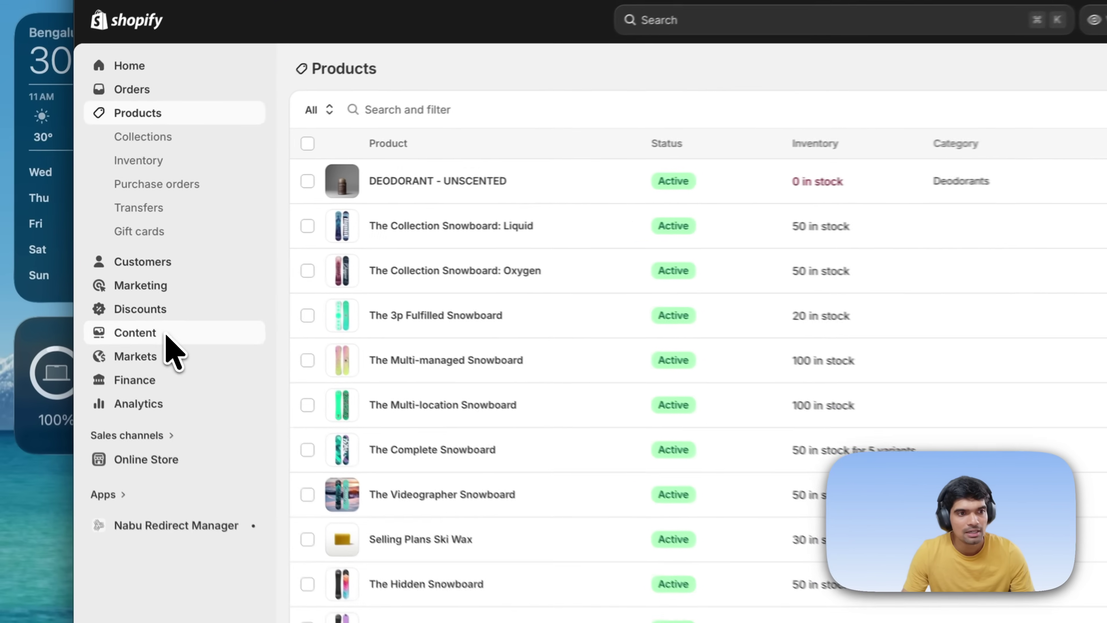
left_click(84, 262)
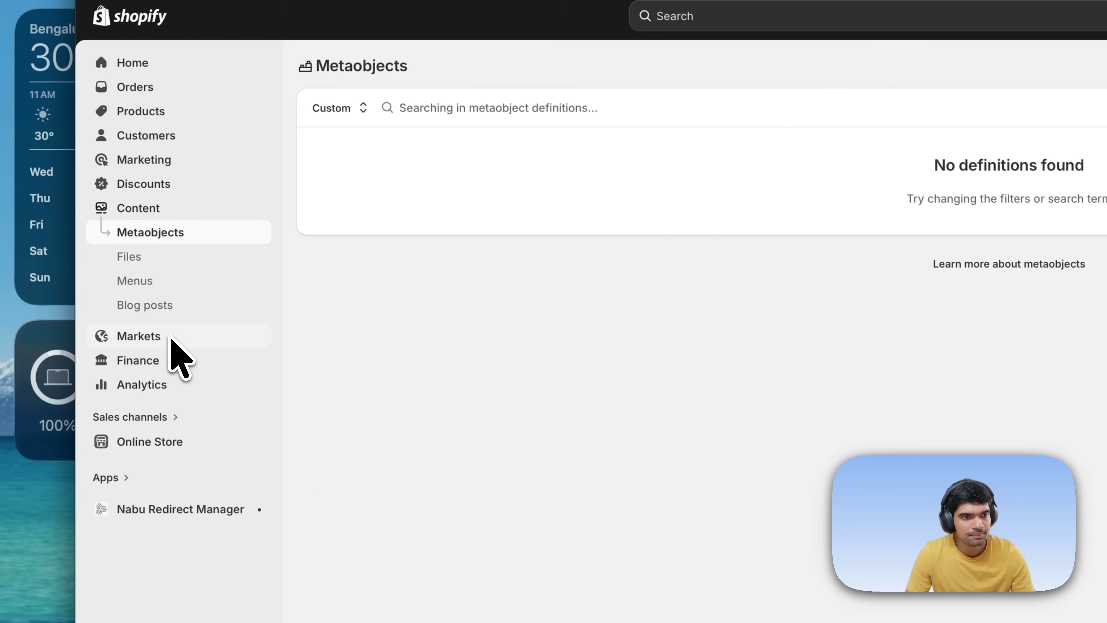
left_click(143, 282)
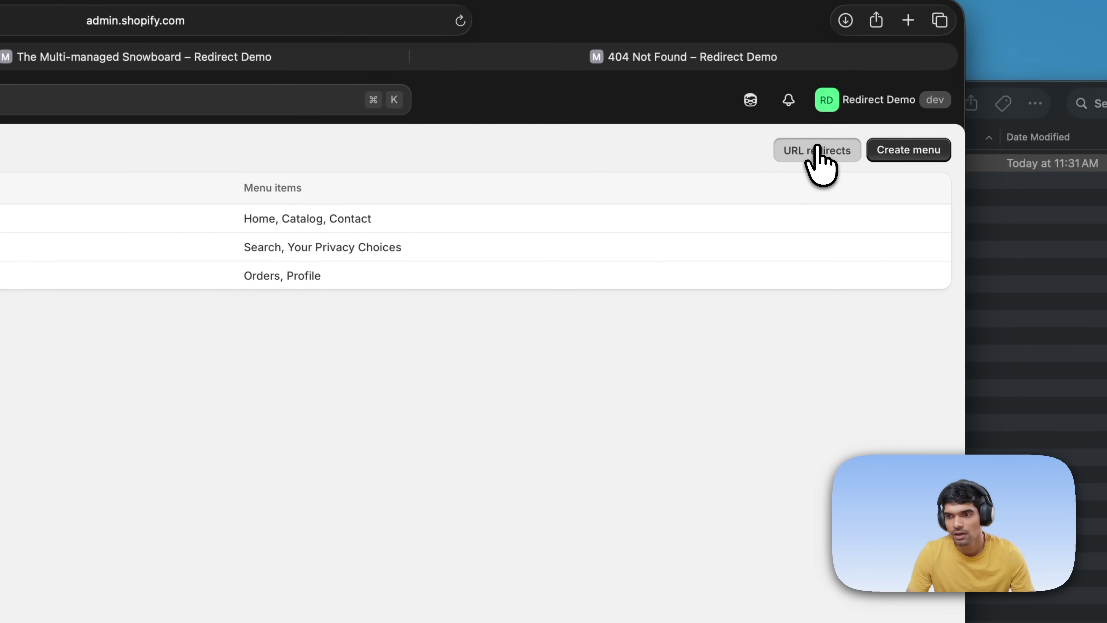
left_click(815, 150)
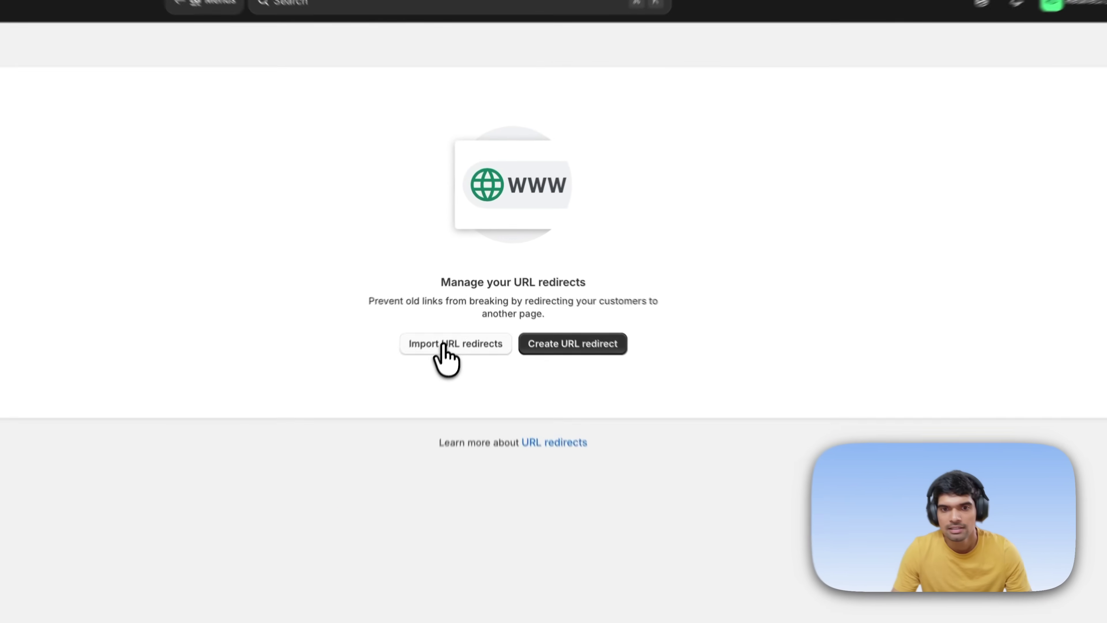
left_click(465, 290)
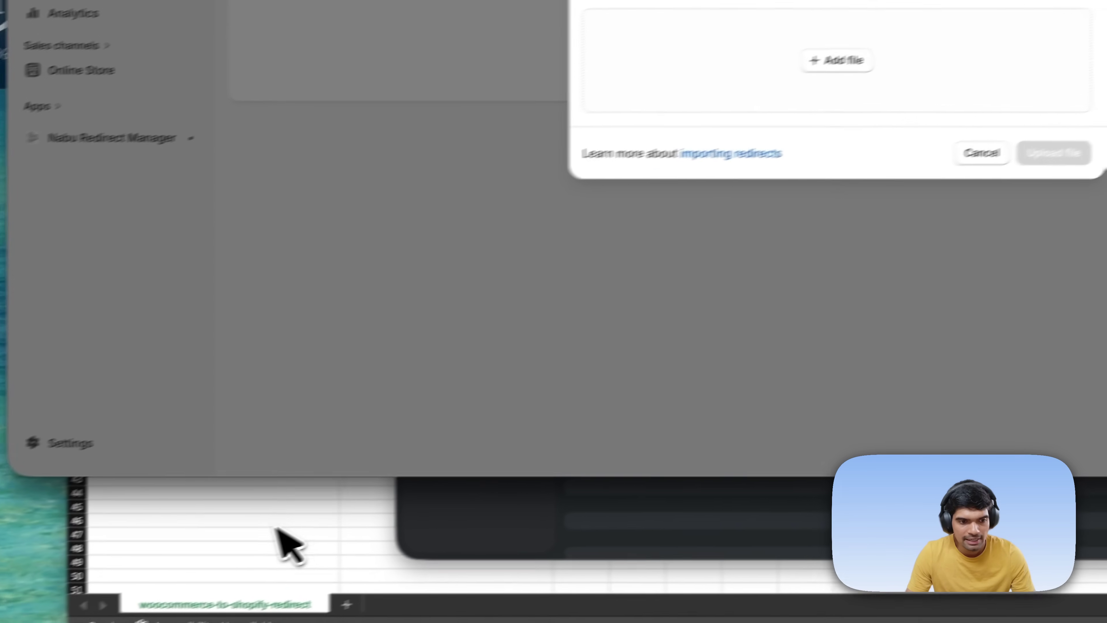
Switch to the woocommerce-to-shopify-redirects spreadsheet in Excel and examine its "Redirect from" and "Redirect to" paths
left_click(277, 529)
left_click(782, 190)
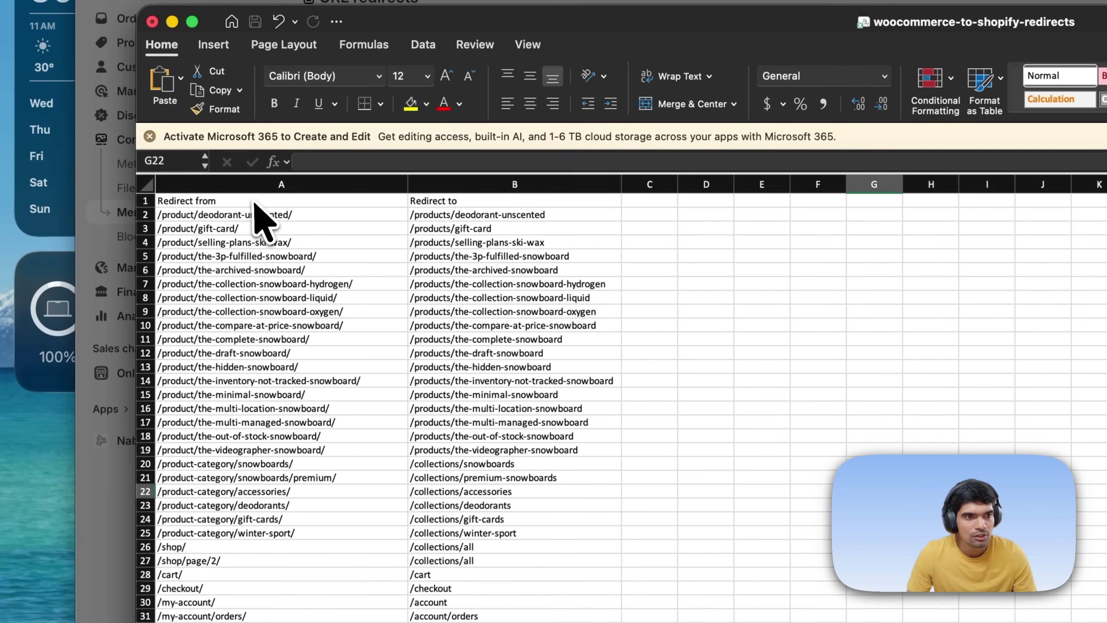
left_click(253, 200)
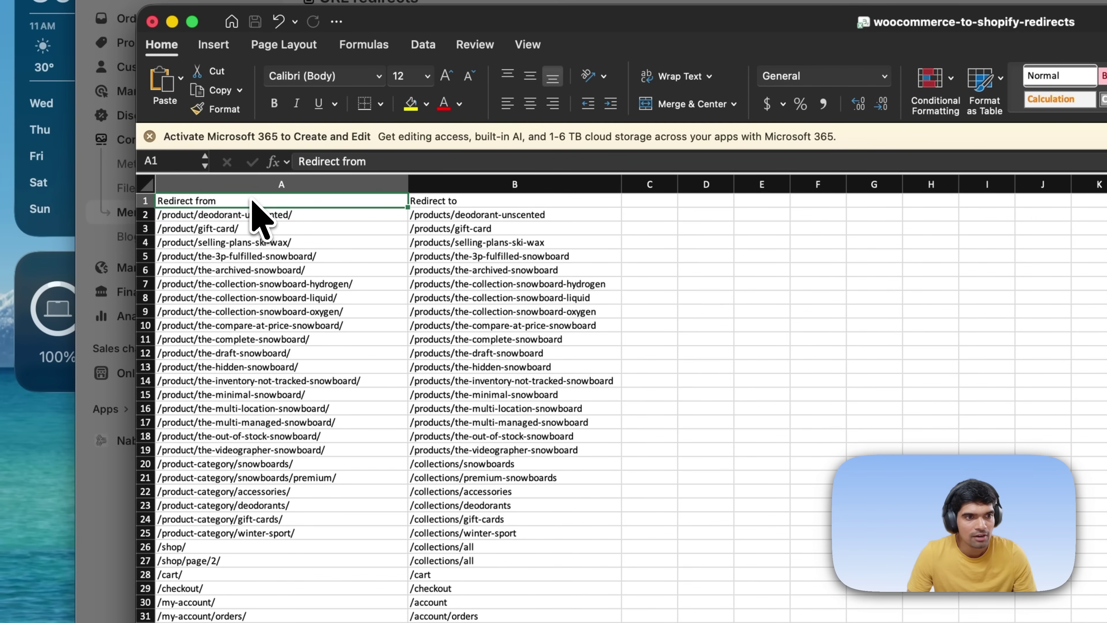
left_click(474, 201)
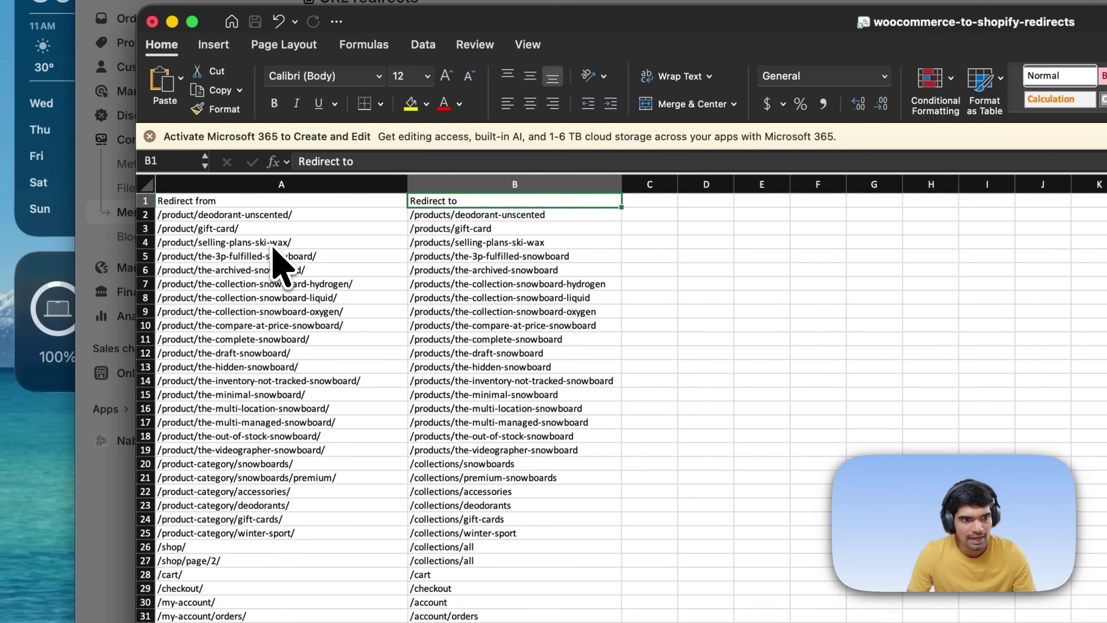
left_click(253, 228)
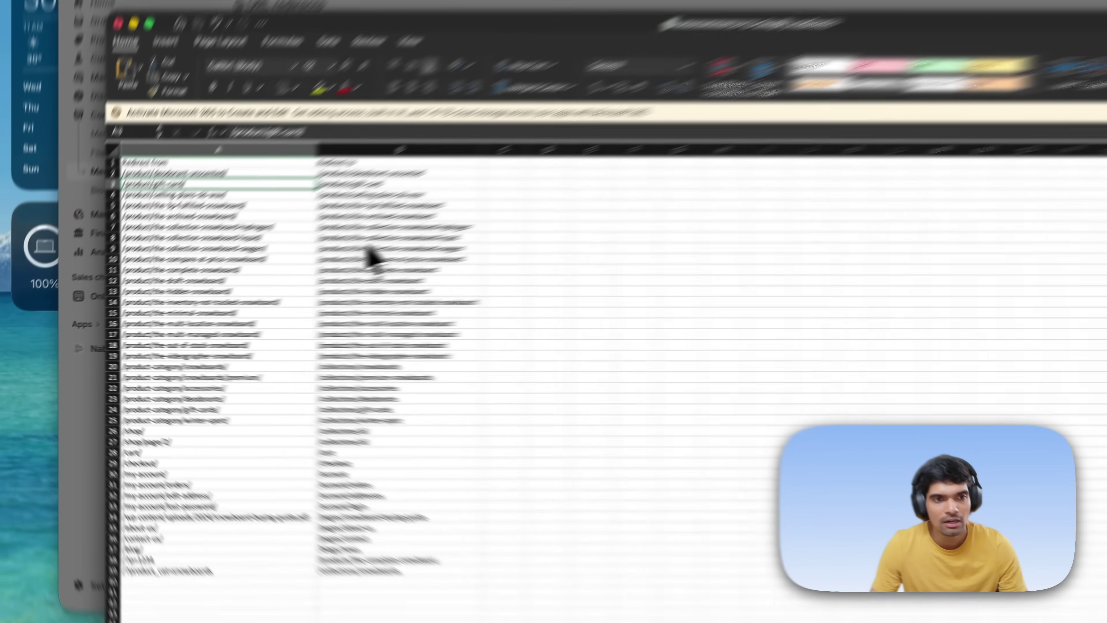
left_click(215, 283)
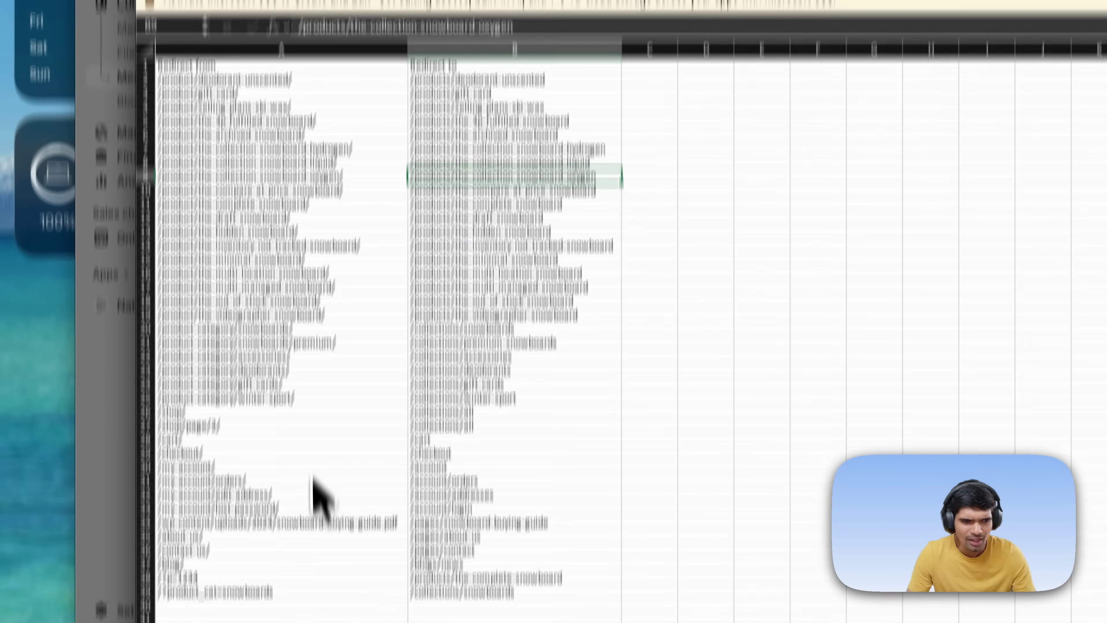
left_click(292, 538)
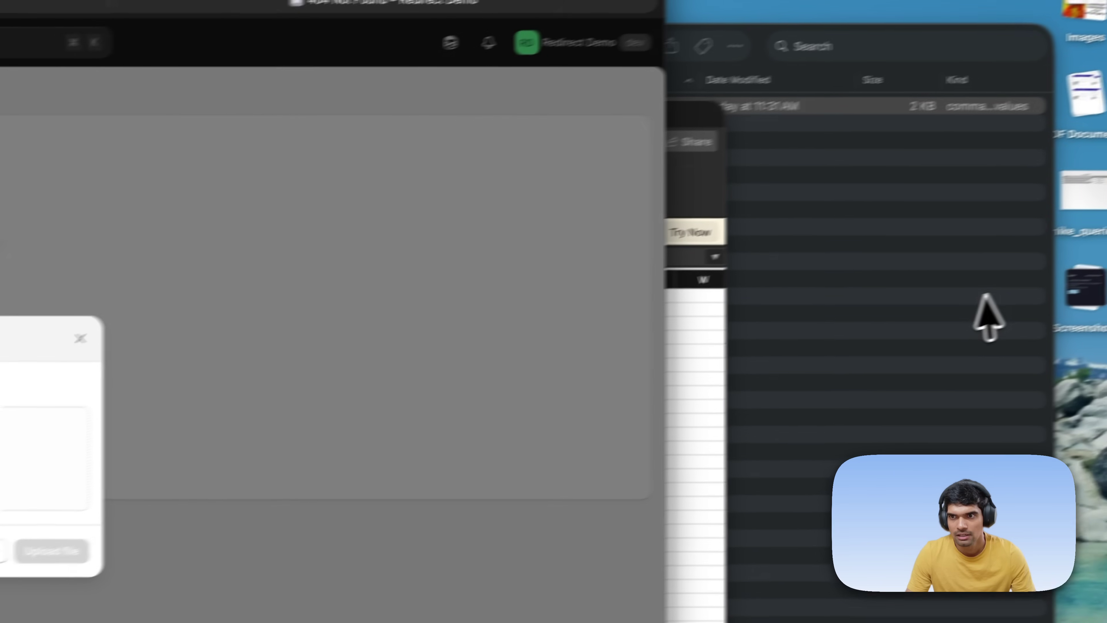
Upload woocommerce-to-shopify-redirects.csv from the Redirect Manager Demo folder to the Shopify redirect import and import its redirects
left_click(932, 299)
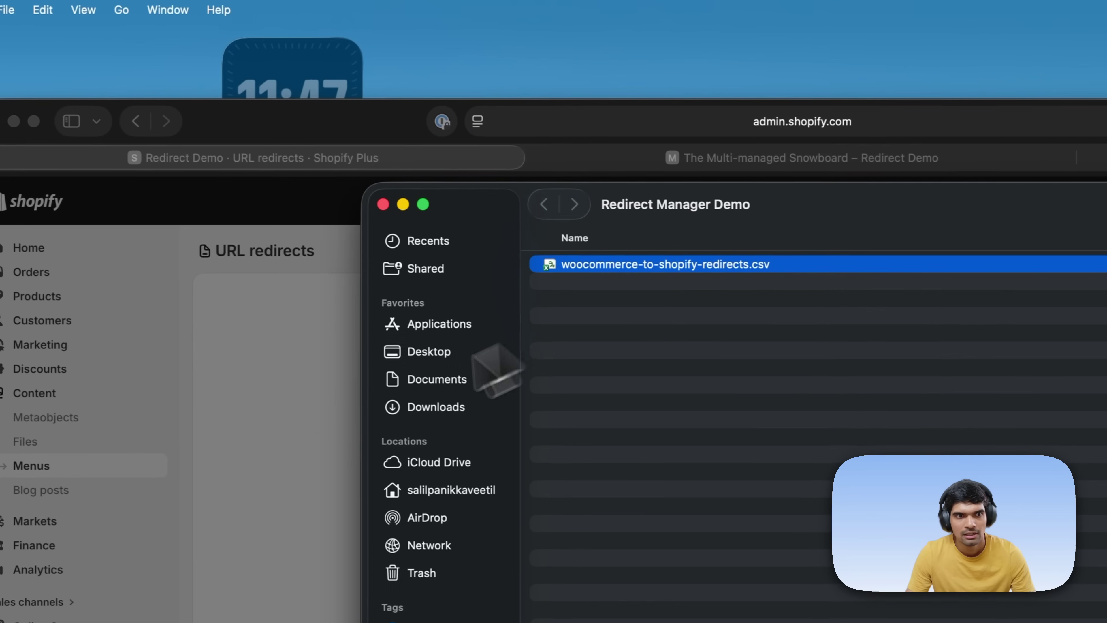
left_click(289, 459)
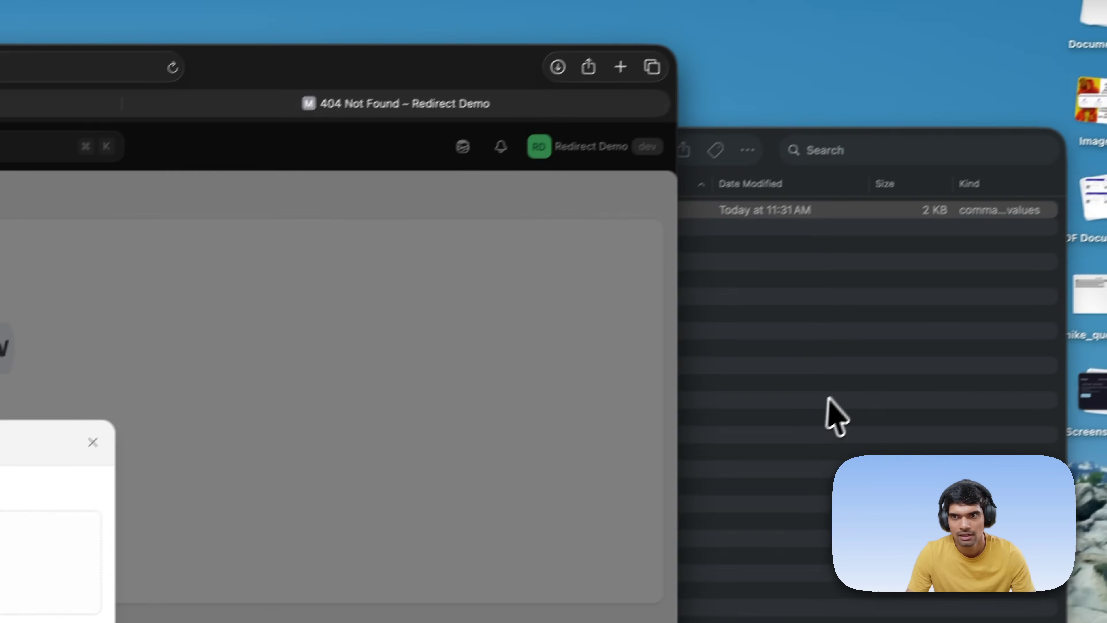
left_click(797, 183)
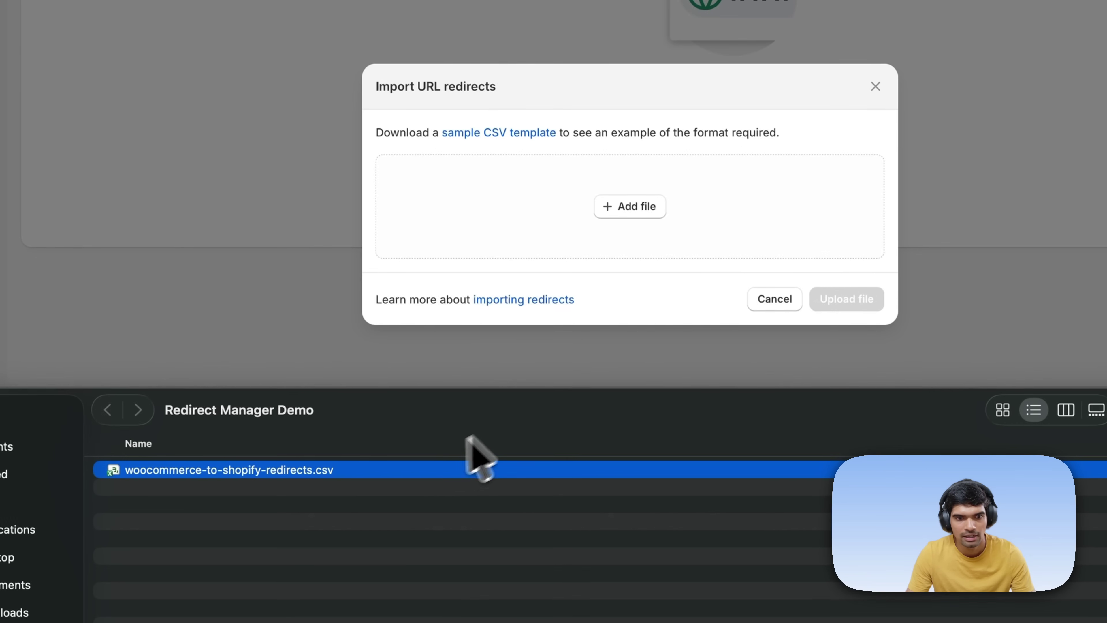
left_click_drag(368, 465, 627, 175)
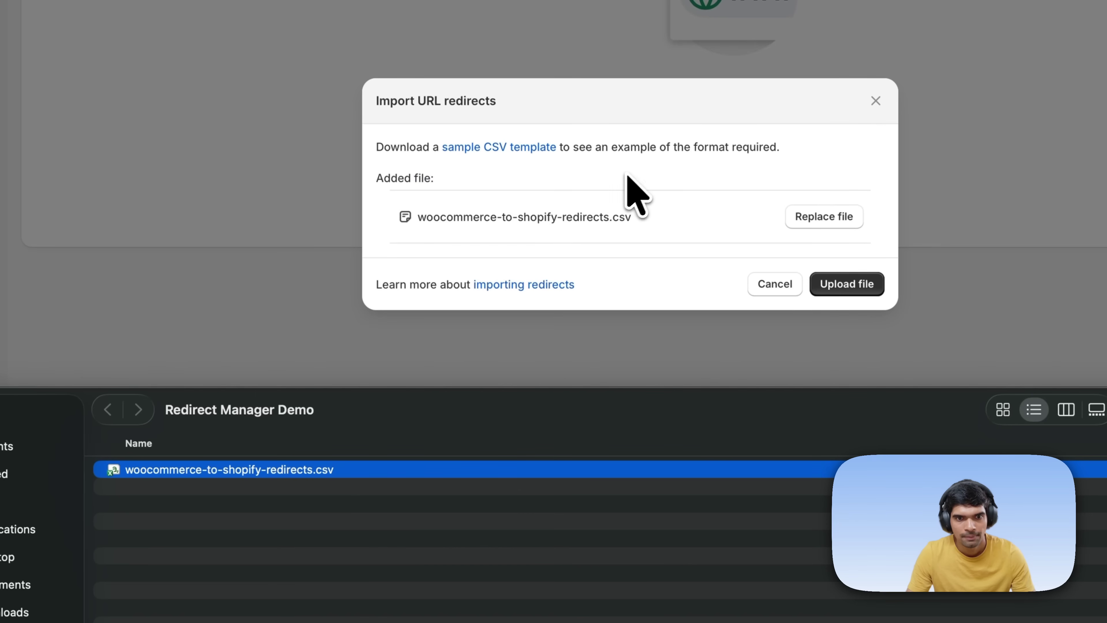
left_click(669, 288)
left_click(473, 332)
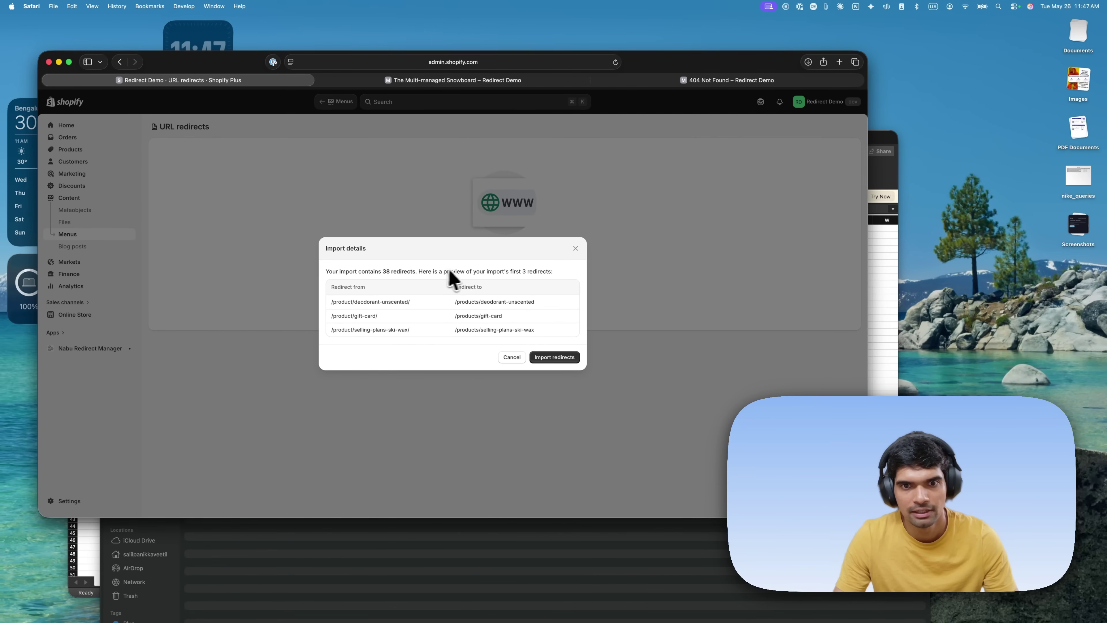
left_click(550, 357)
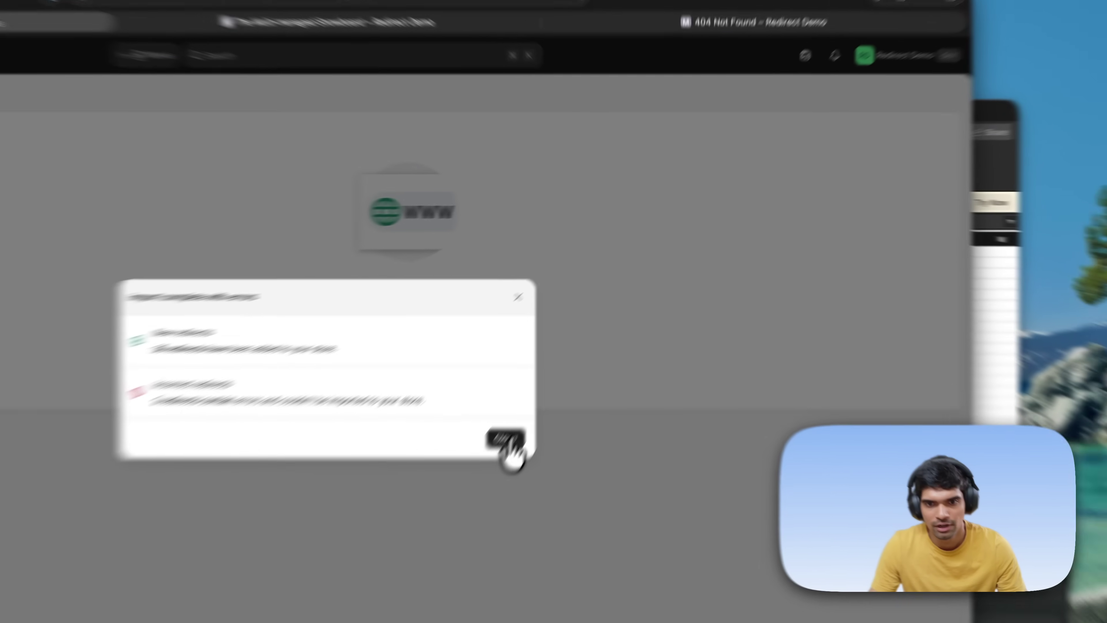
left_click(567, 348)
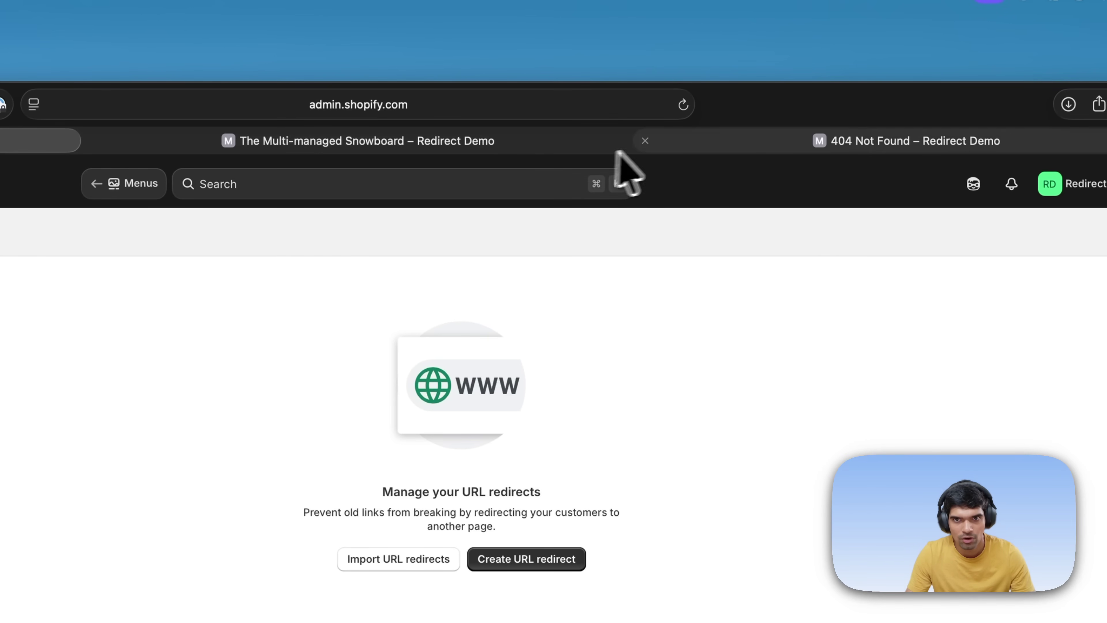
Reload the storefront page showing the 404 and check the full web address it leads to
left_click(738, 146)
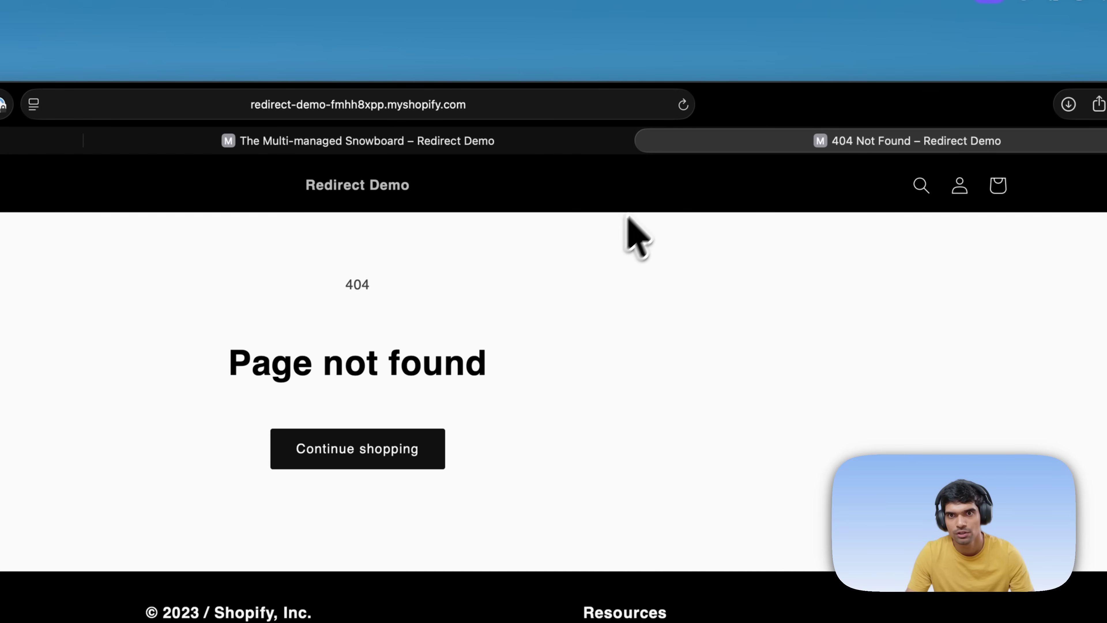
left_click(682, 104)
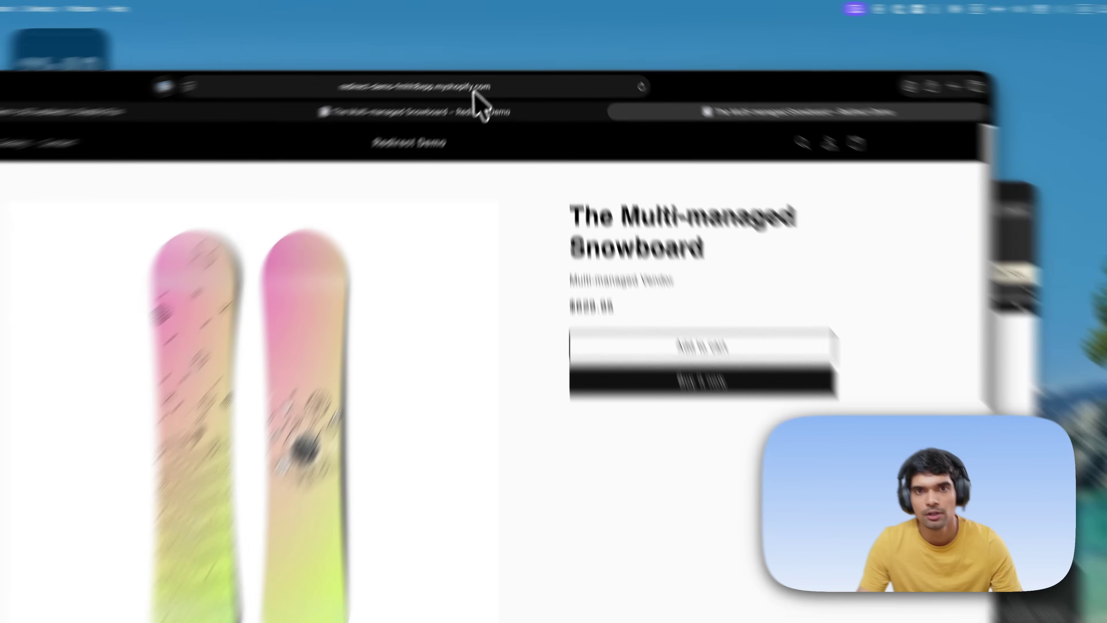
left_click(479, 62)
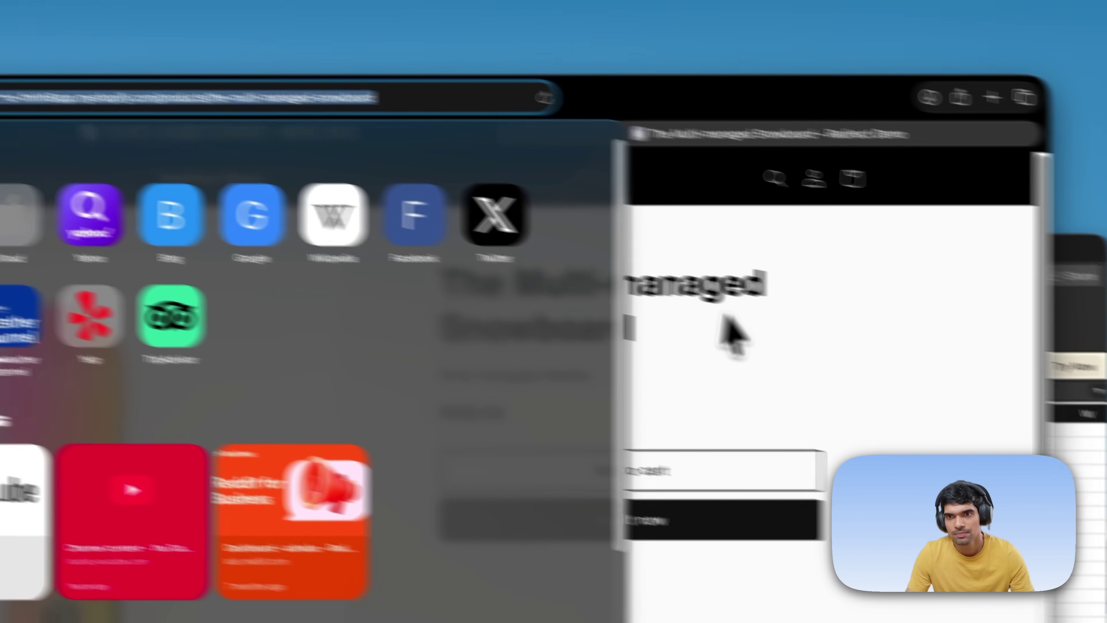
left_click(915, 384)
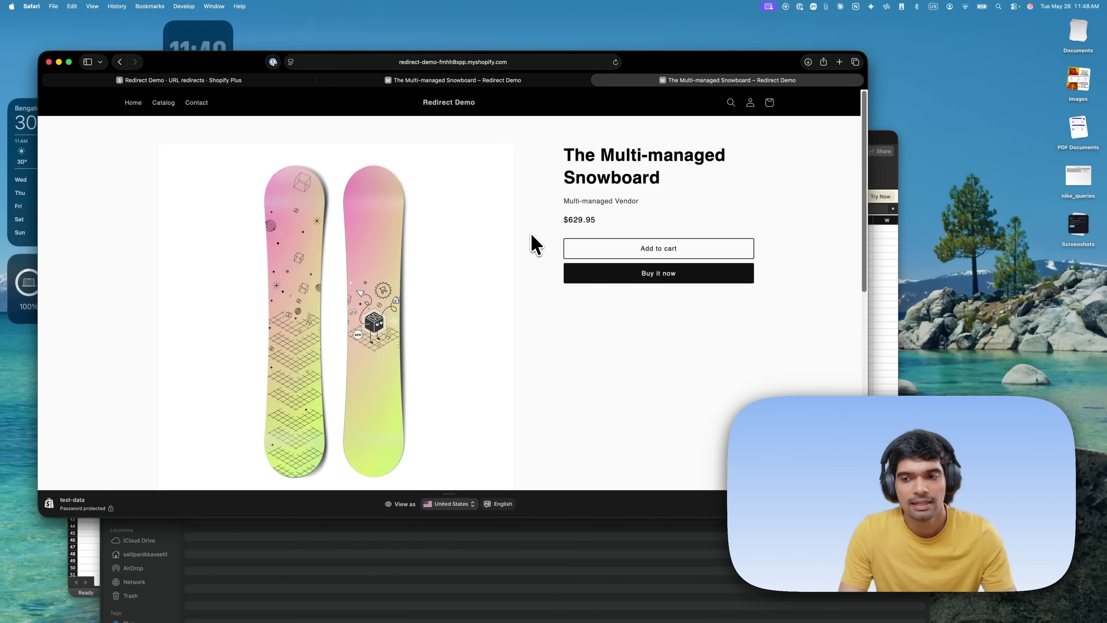
Open the wildcard redirects of the Nabu Redirect Manager app in the store admin
left_click(283, 80)
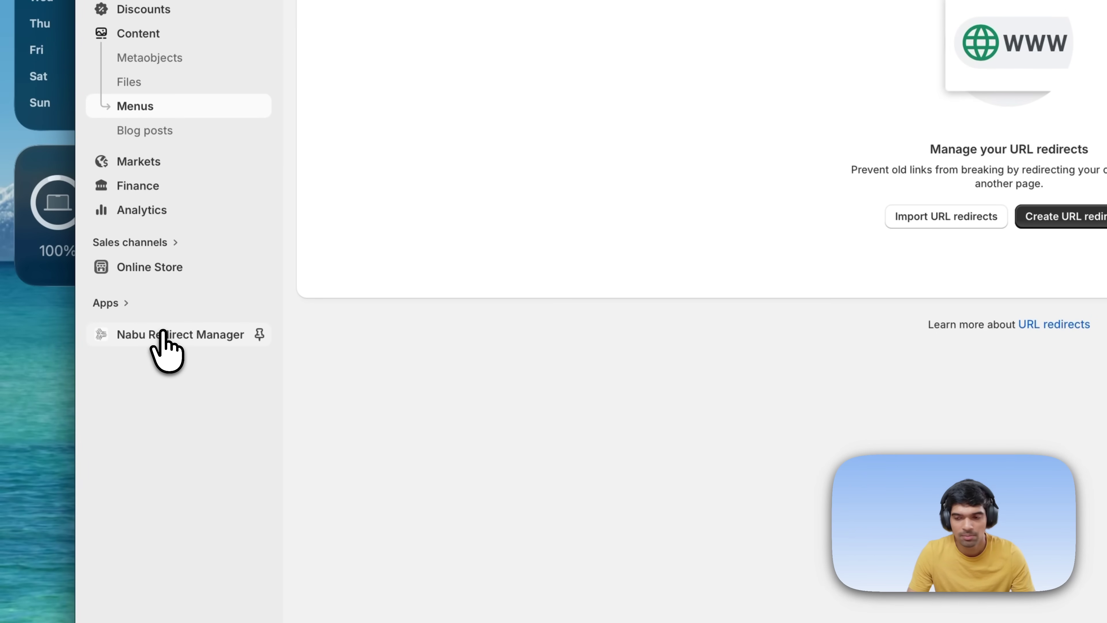
left_click(163, 333)
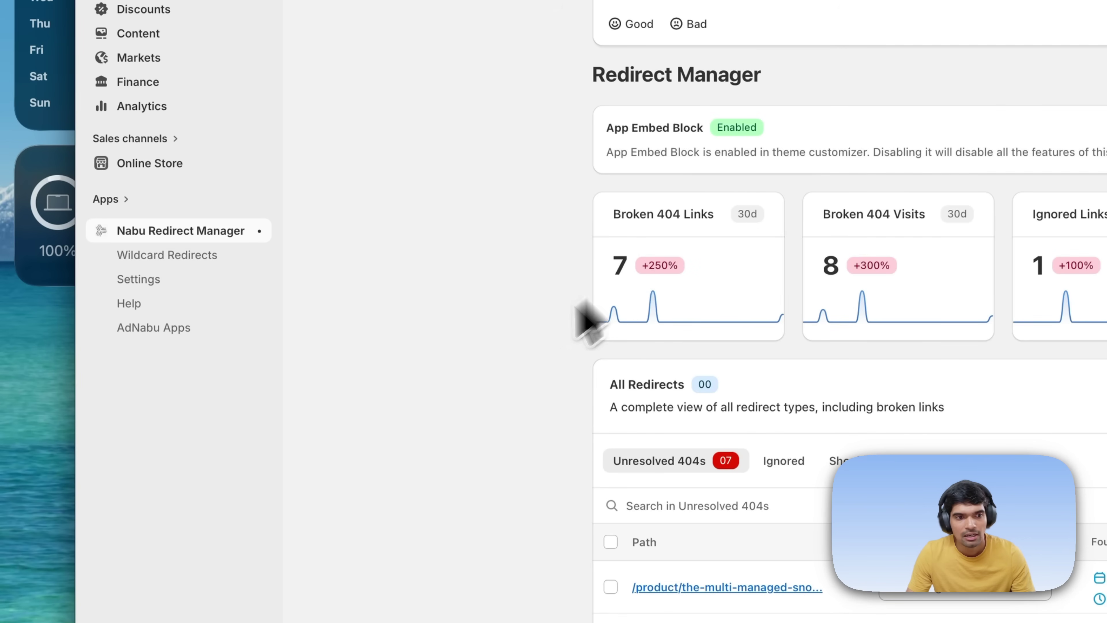
left_click(220, 256)
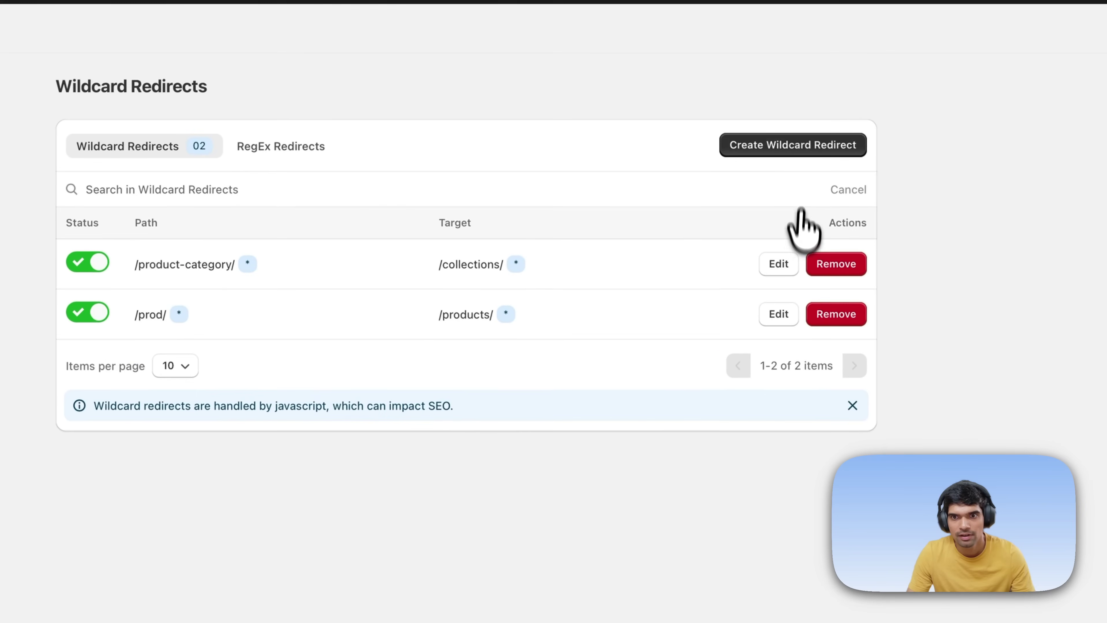
Create a wildcard redirect with the source path /product/* and the target link /products/*
left_click(762, 147)
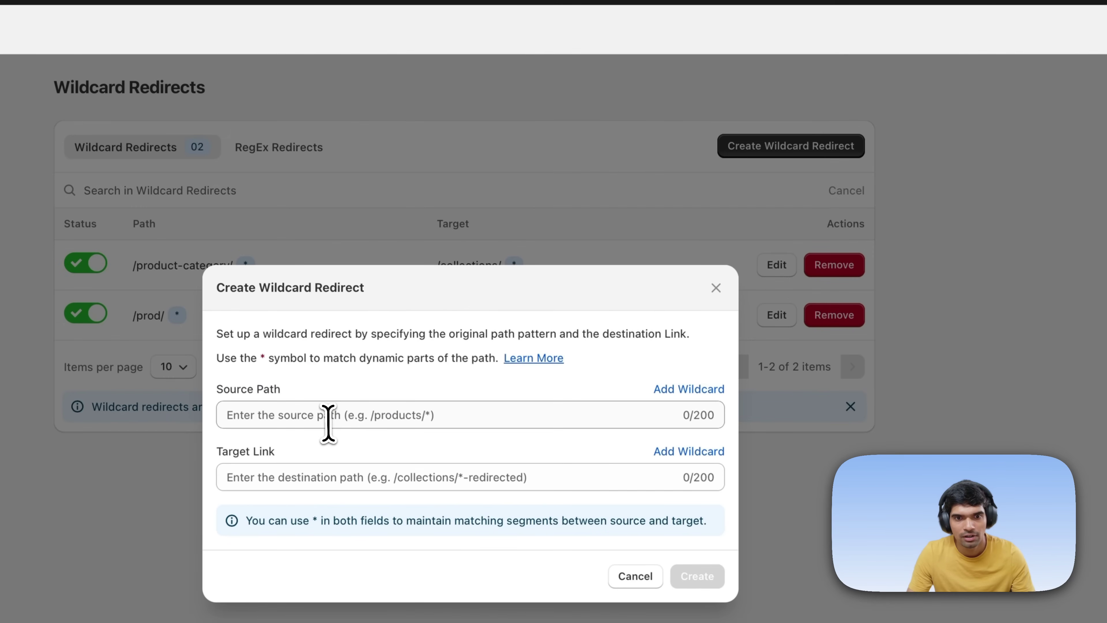
left_click(328, 414)
type("ro")
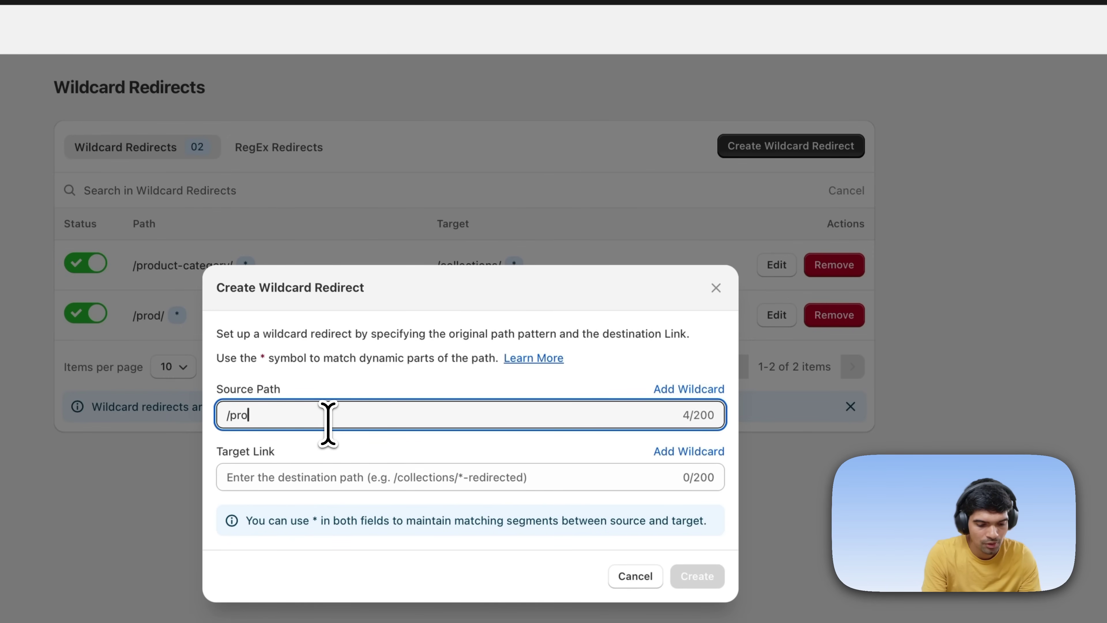
type("duct/*")
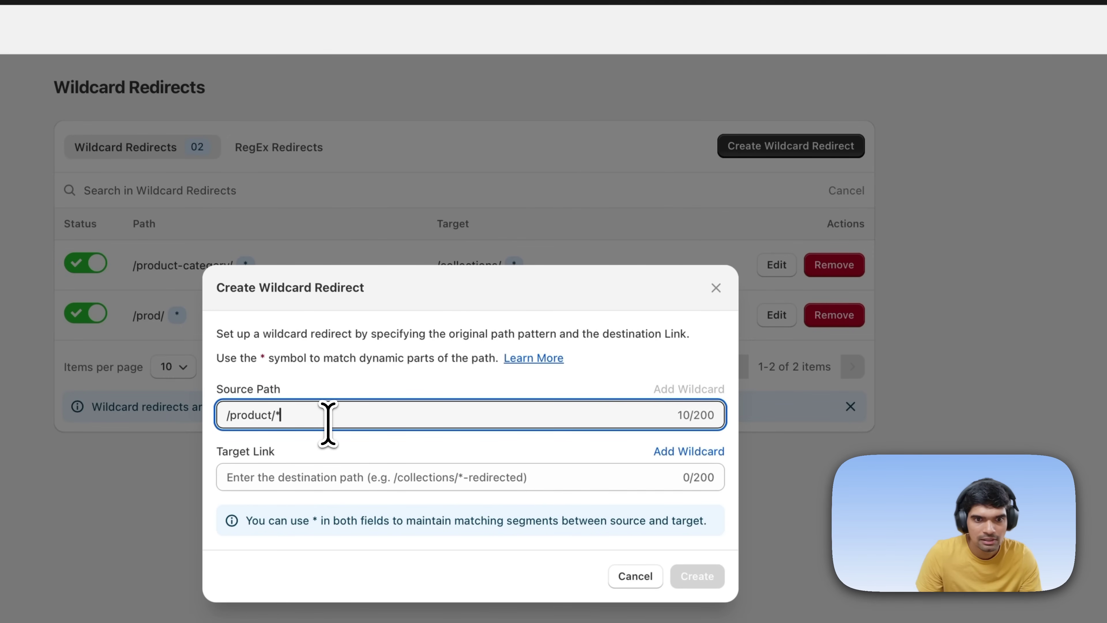
left_click(303, 475)
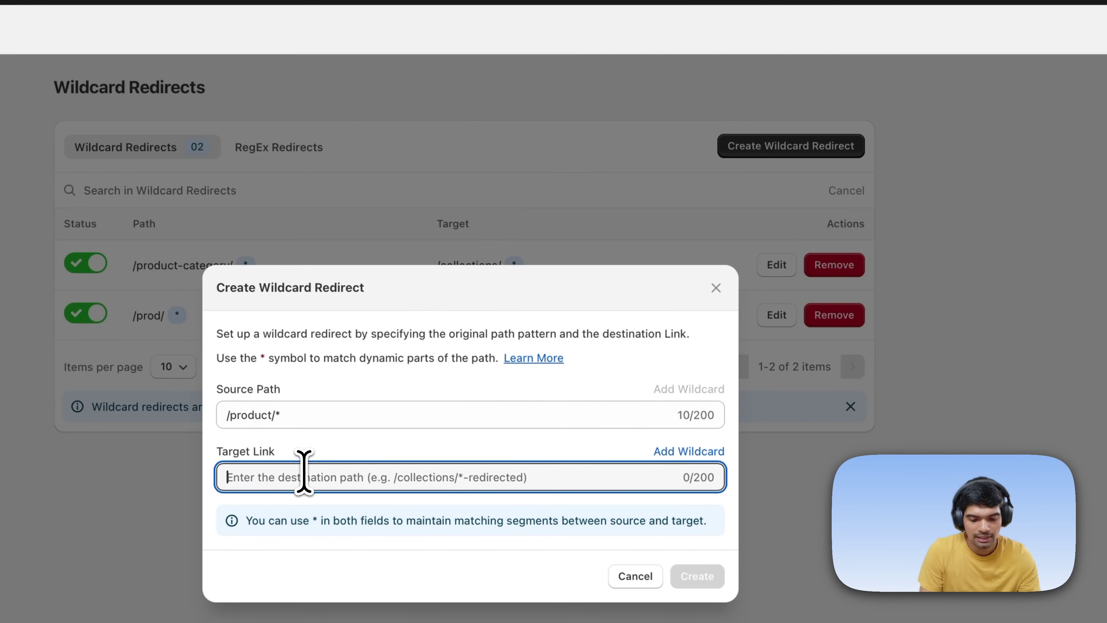
type("/pr")
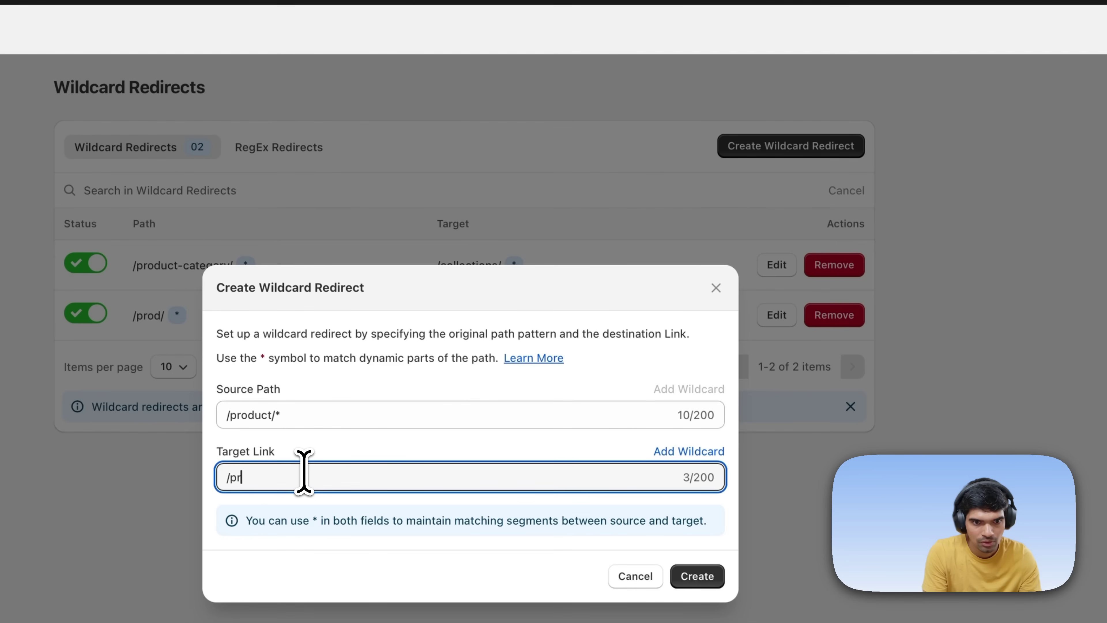
type("oducts")
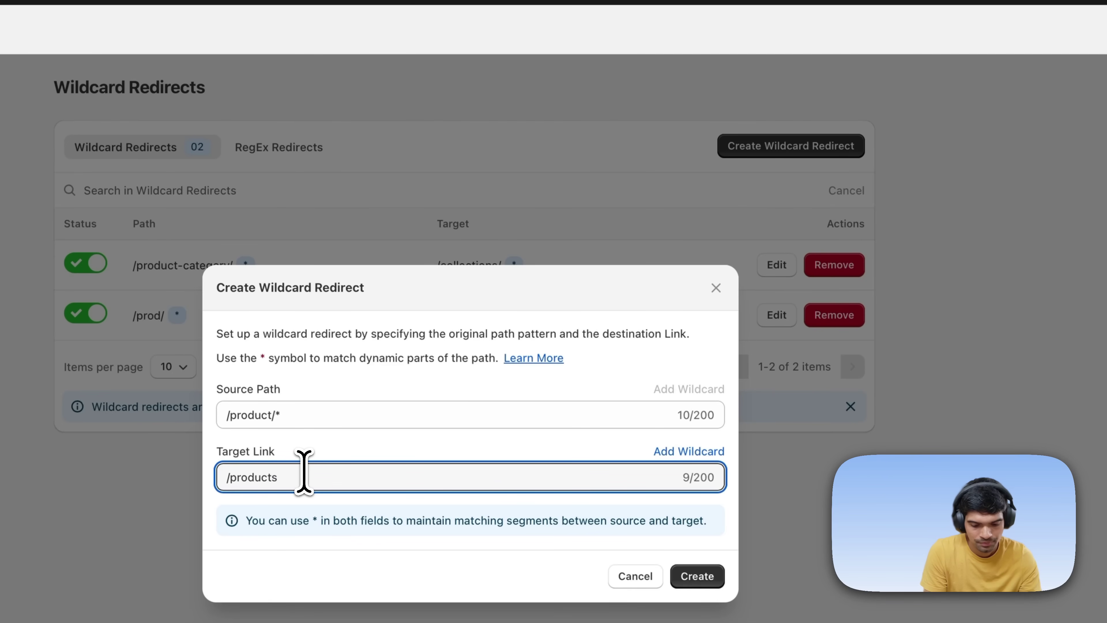
type("/")
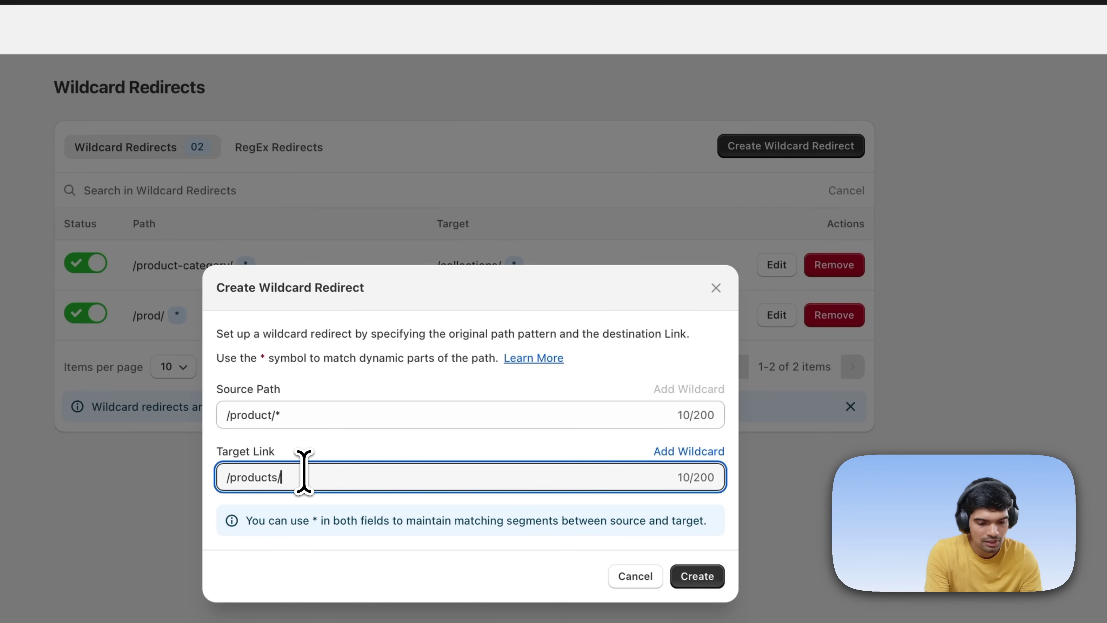
type("*")
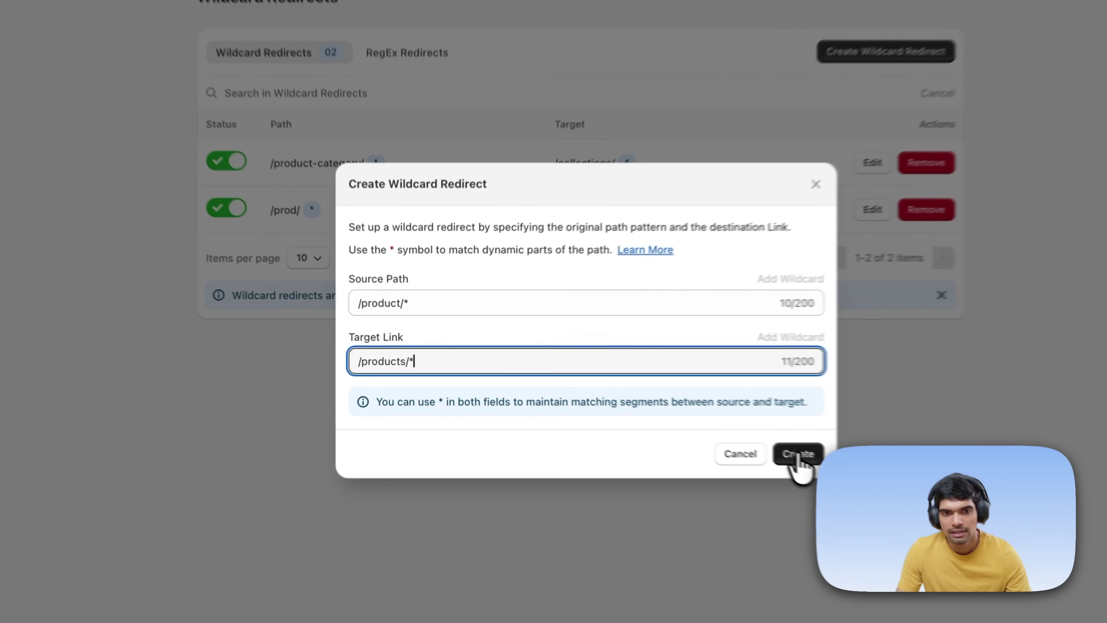
left_click(618, 399)
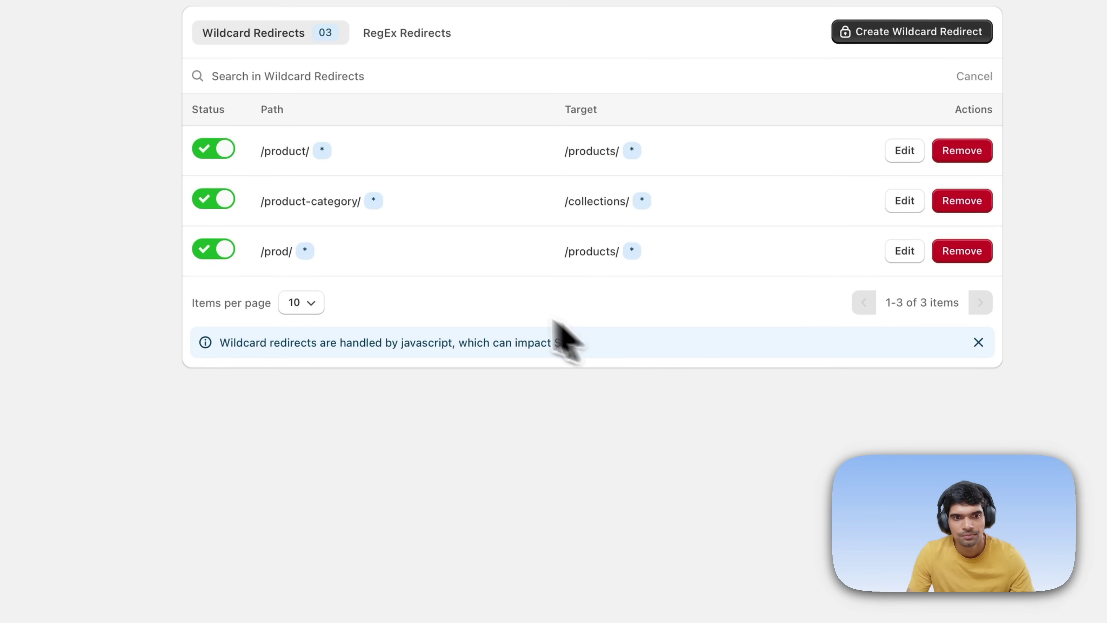